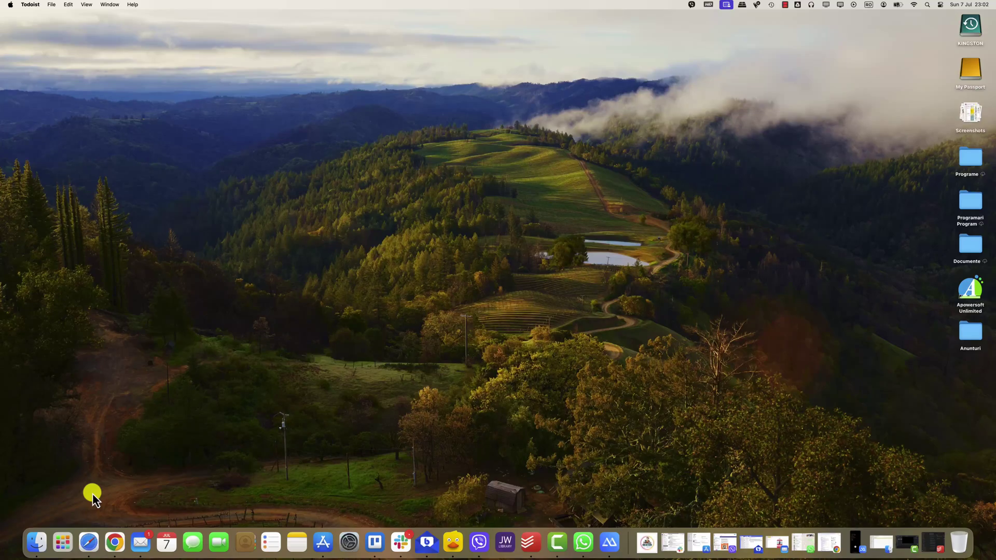
Search Google for 'affinity' from Safari's address bar.
click(89, 541)
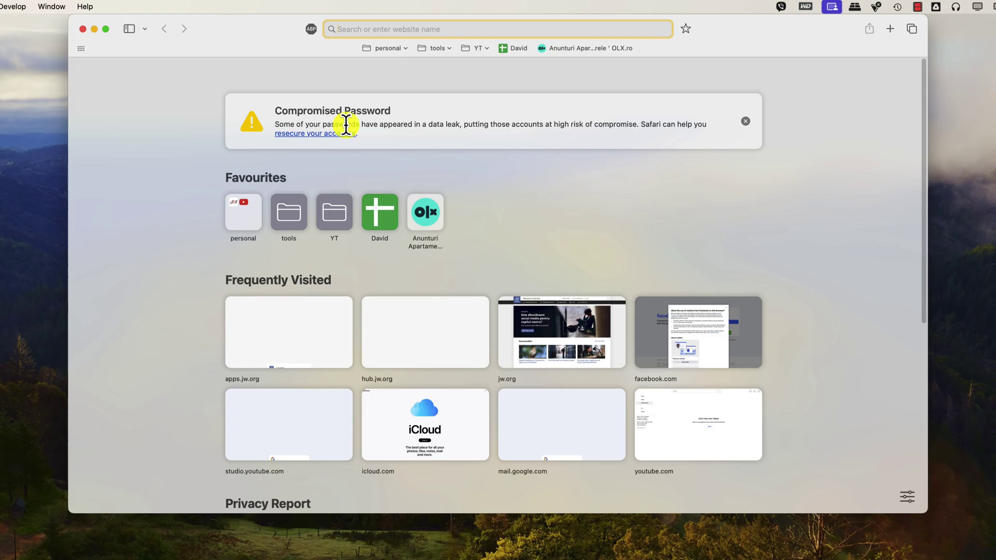
text(affinity)
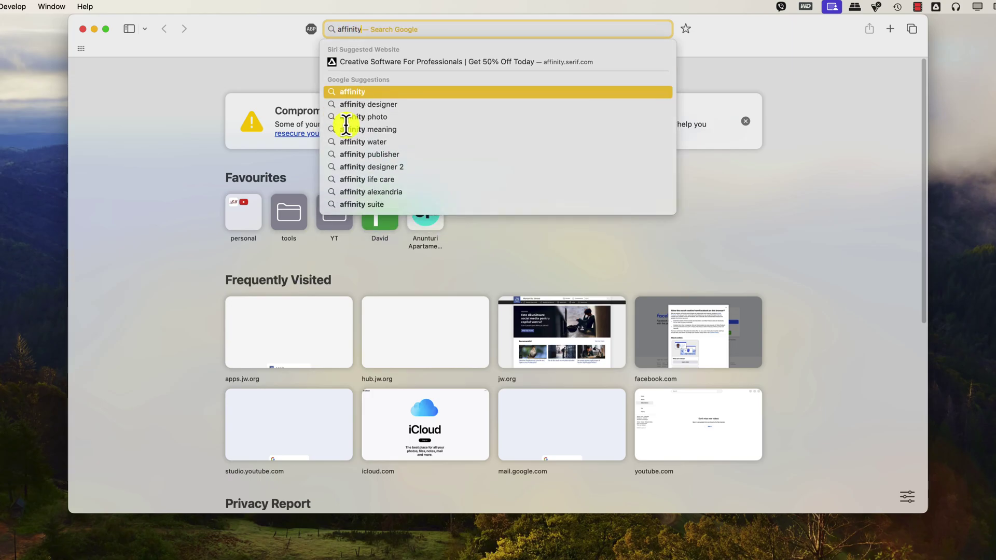
key(Return)
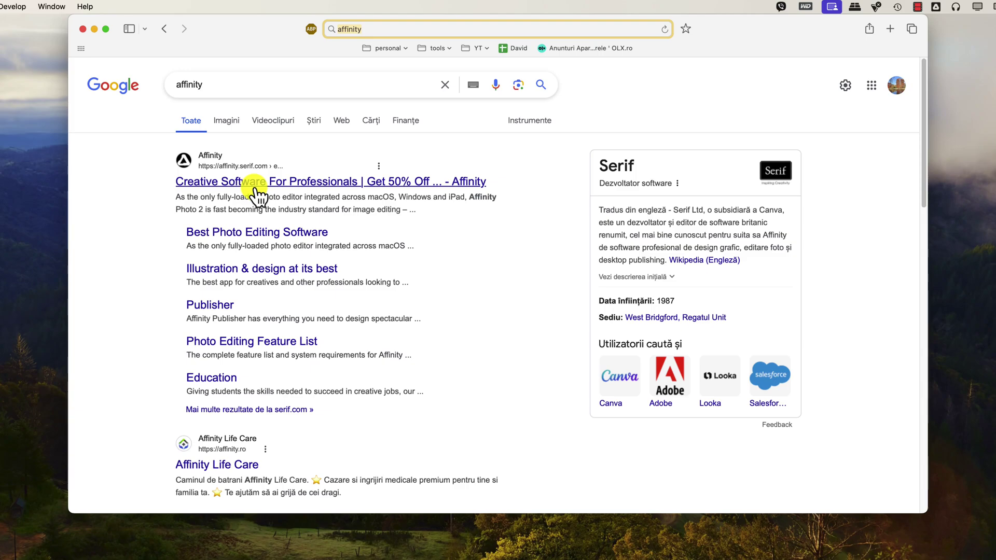
Open the official Affinity site, accept all cookies and go to the Affinity Designer page.
click(318, 188)
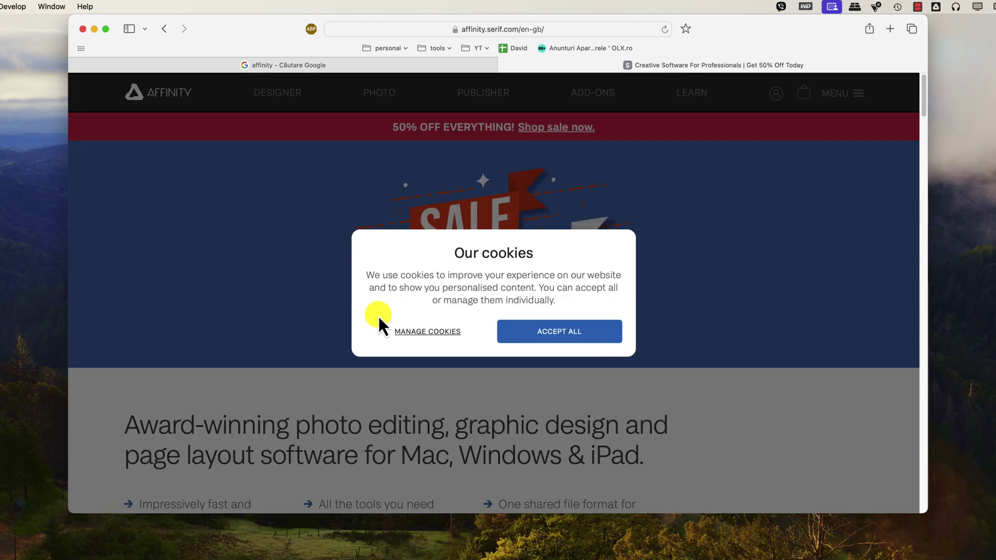
click(544, 332)
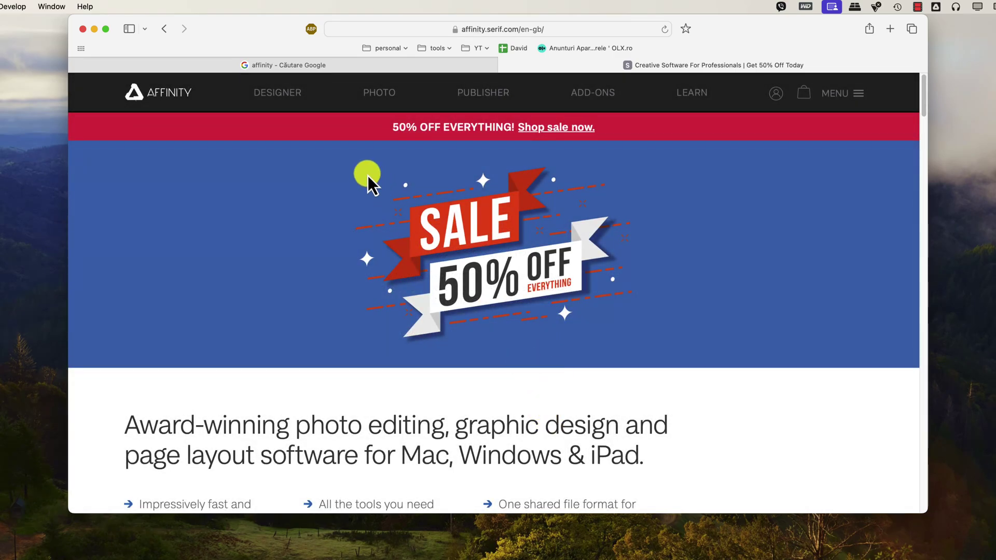
click(288, 102)
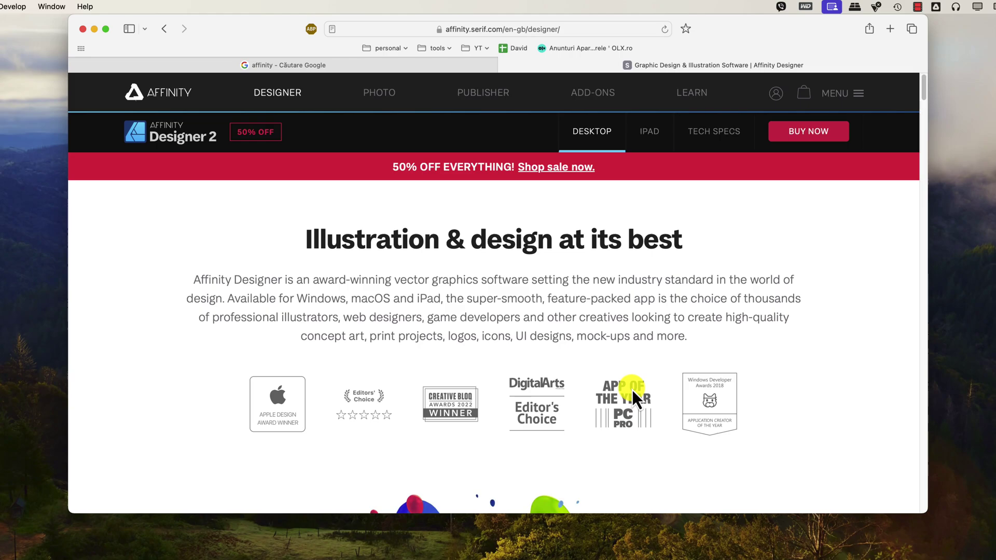
Scroll down to the pricing cards showing the Universal Licence free trial.
scroll(631, 388, down, 10)
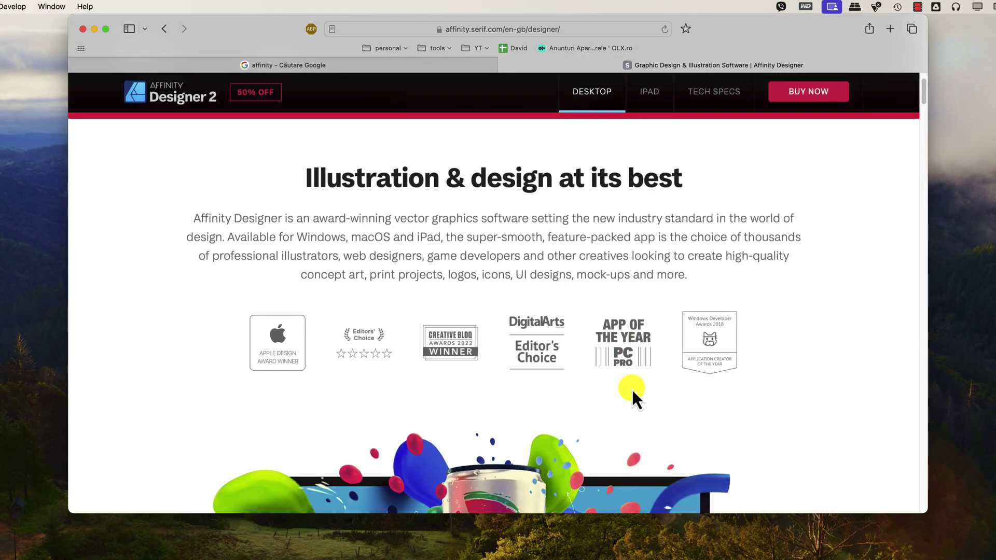
scroll(649, 403, down, 15)
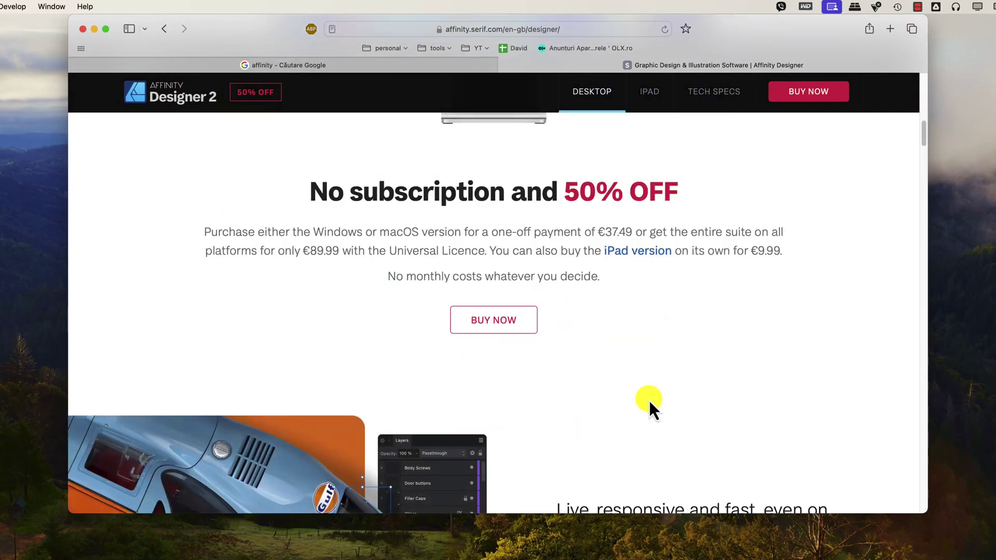
scroll(649, 399, down, 20)
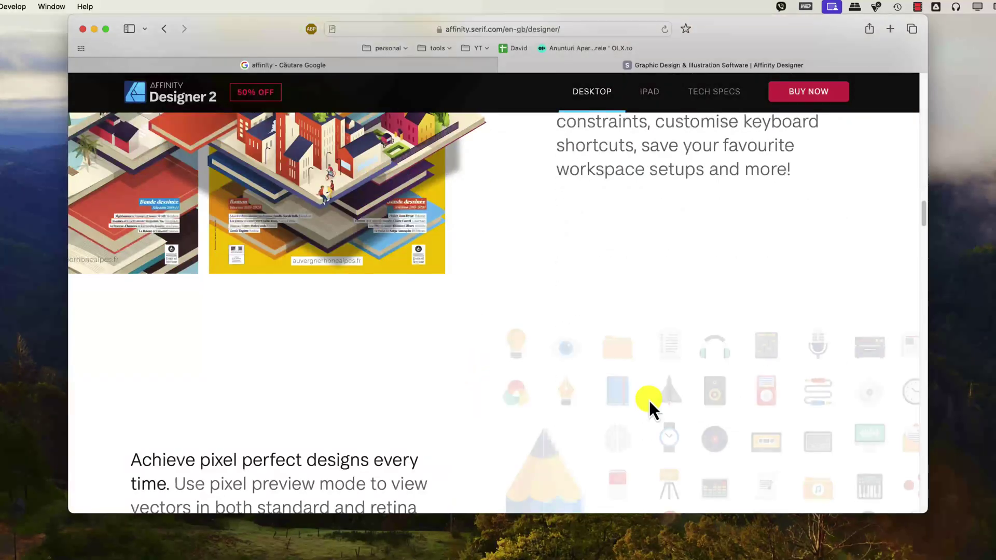
scroll(649, 401, down, 20)
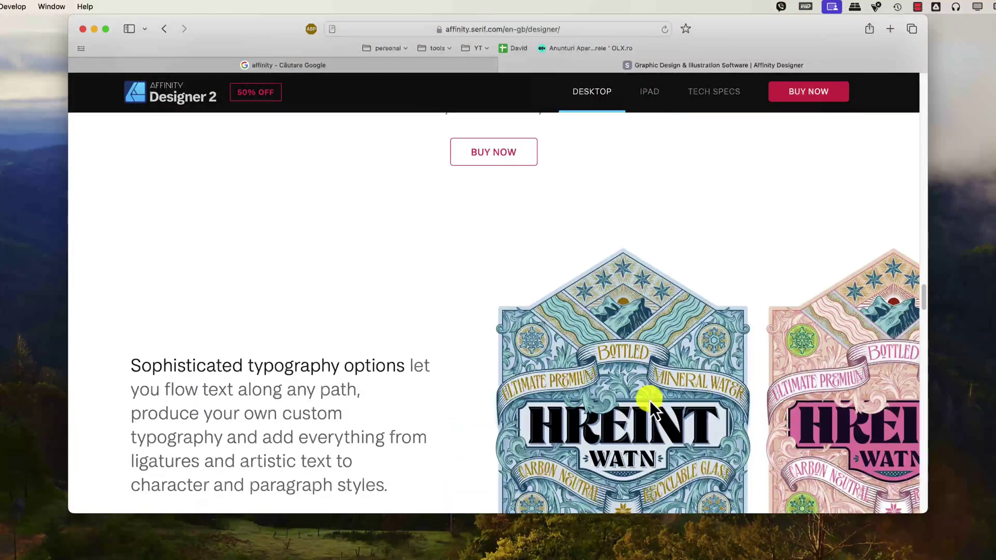
scroll(650, 400, down, 5)
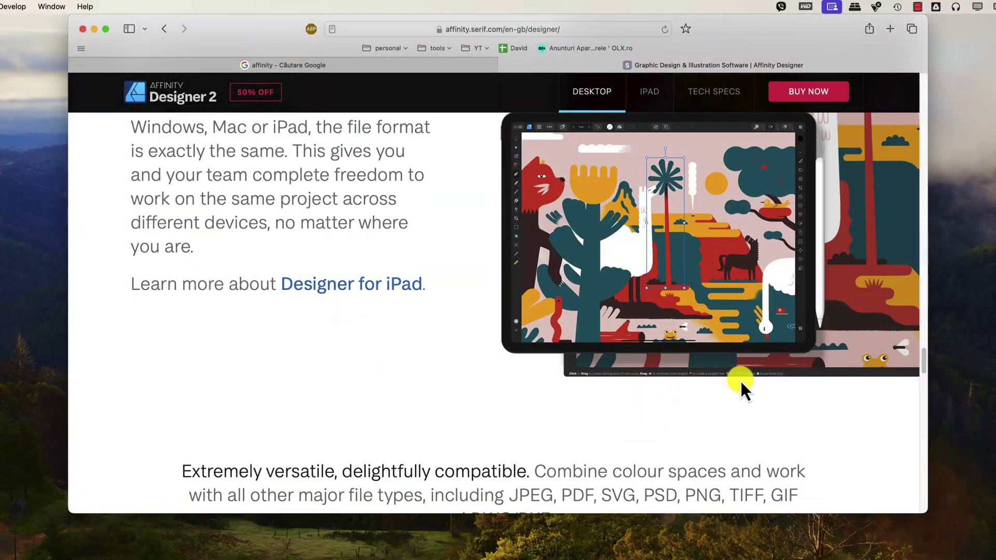
drag(923, 370, 923, 473)
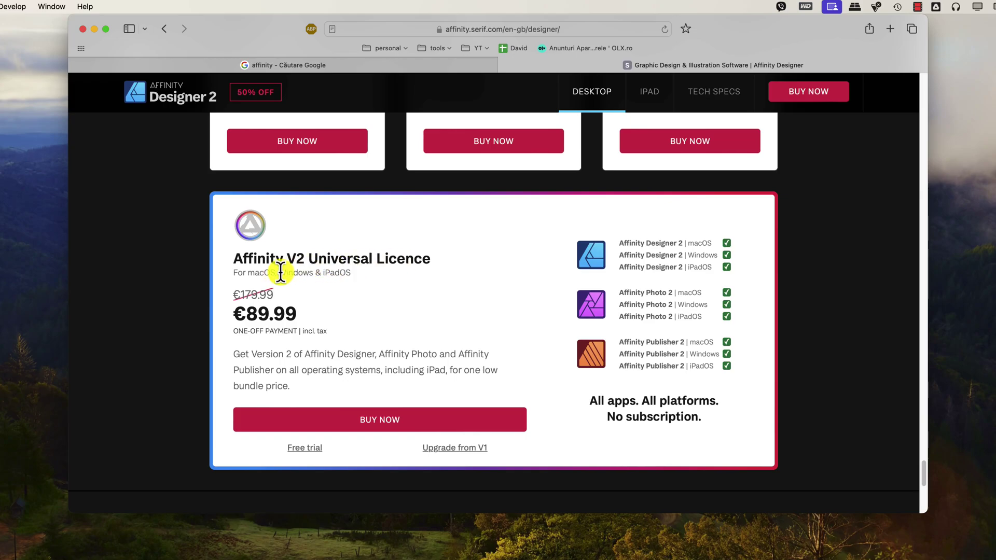
scroll(343, 311, down, 2)
Start the Universal Licence free trial and submit your email address for the download.
click(307, 346)
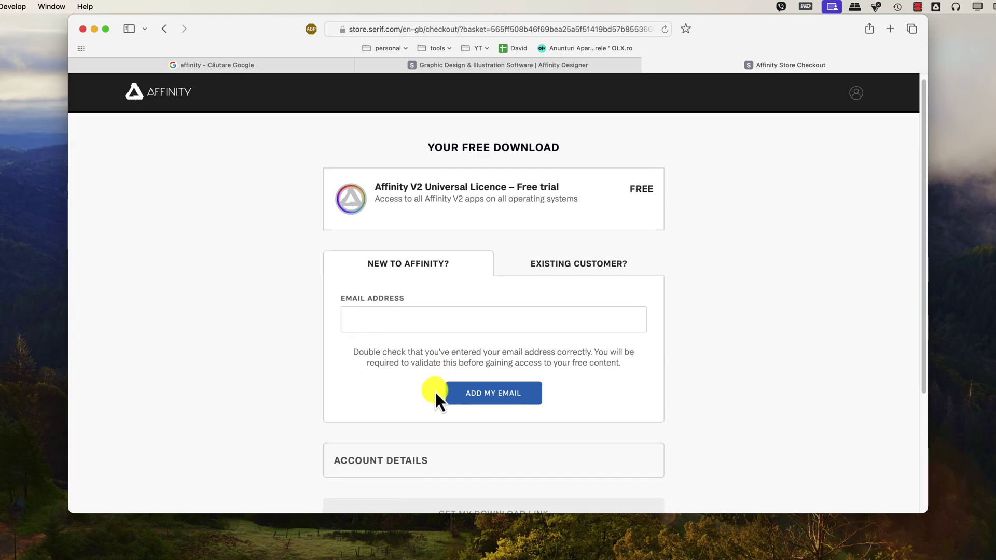
click(439, 328)
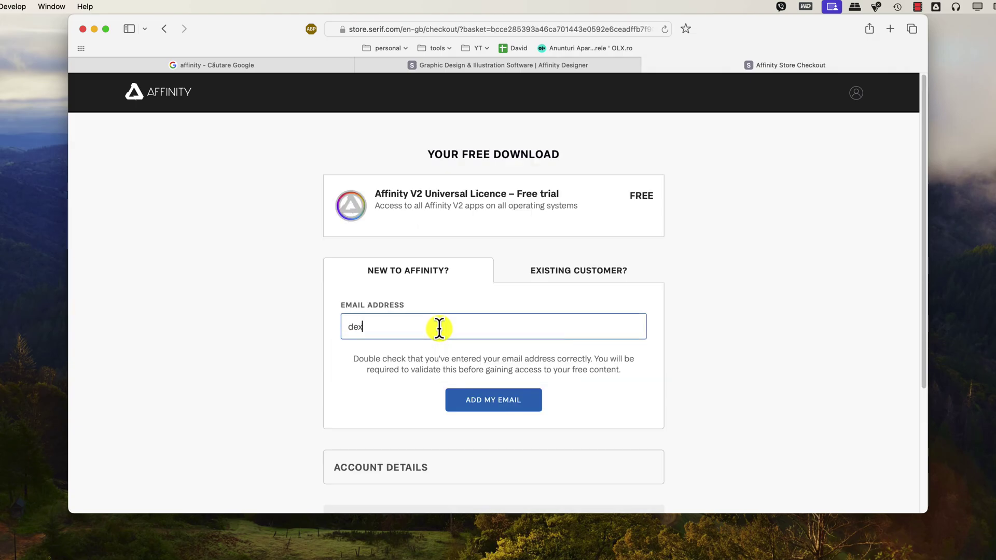
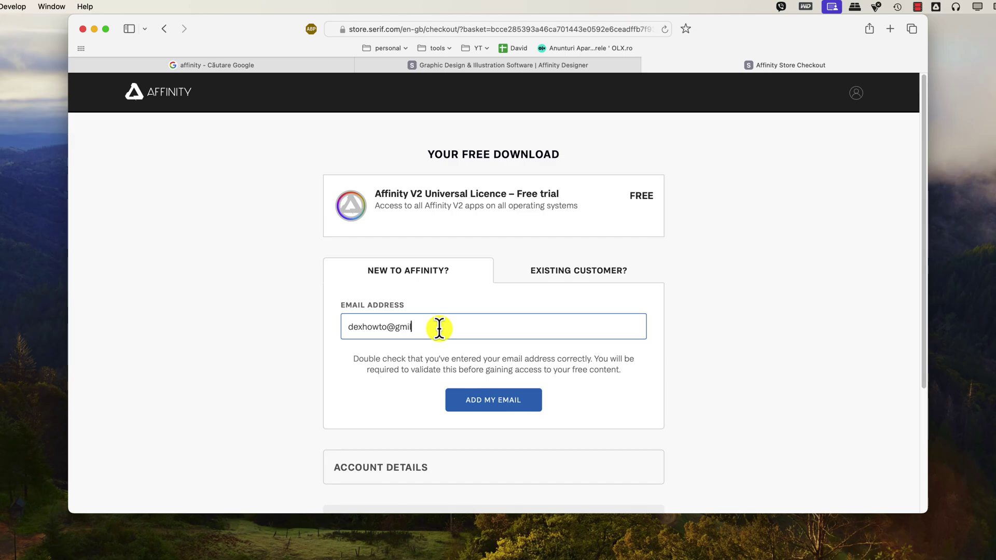
click(474, 407)
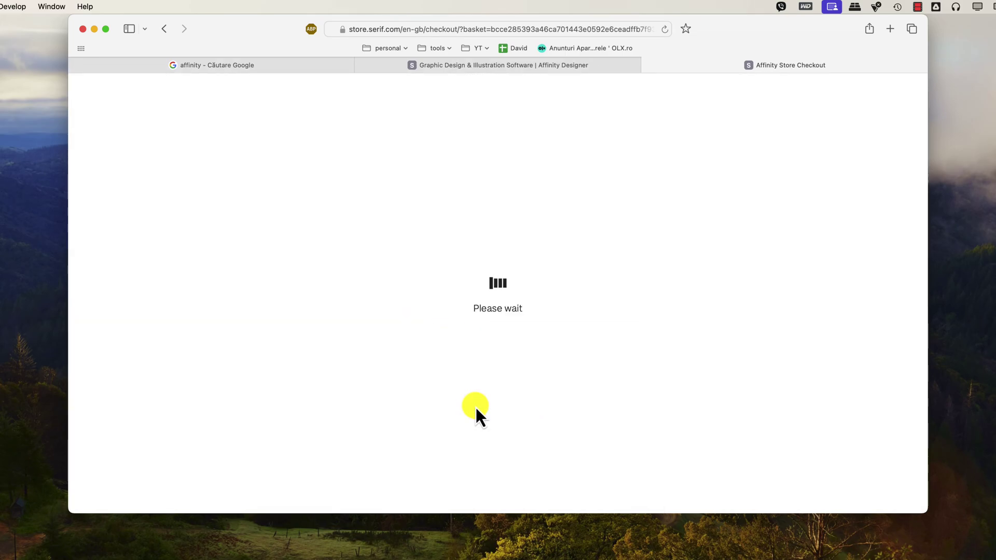
Agree to the terms and conditions and create the Affinity Store account.
scroll(419, 388, down, 7)
click(387, 386)
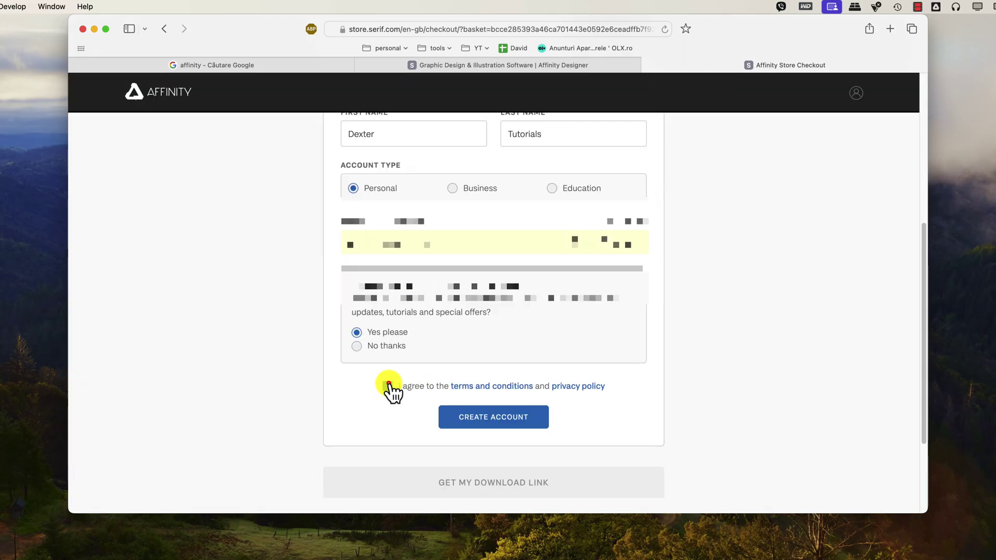
click(495, 417)
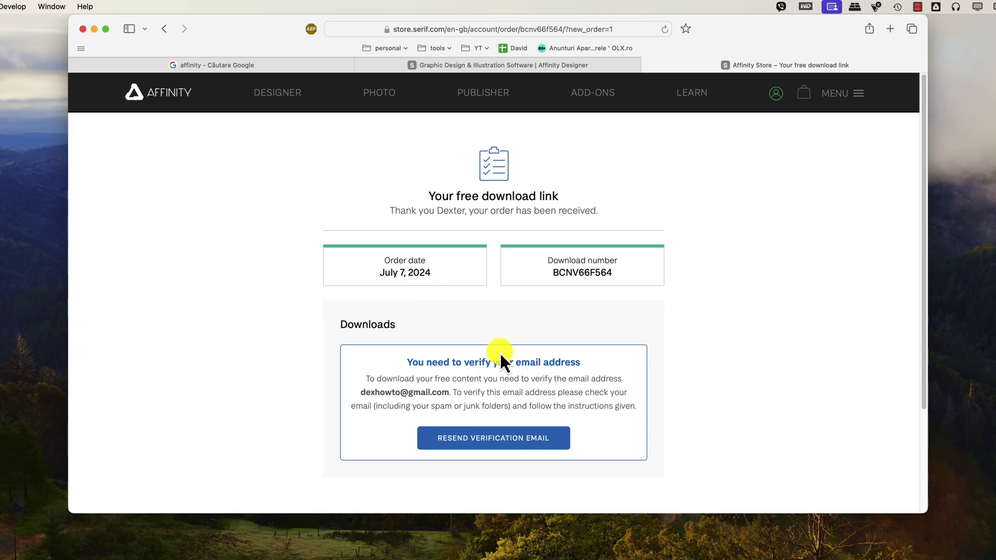
Verify the email by loading the pasted verification link in a new tab.
scroll(542, 151, down, 2)
click(889, 30)
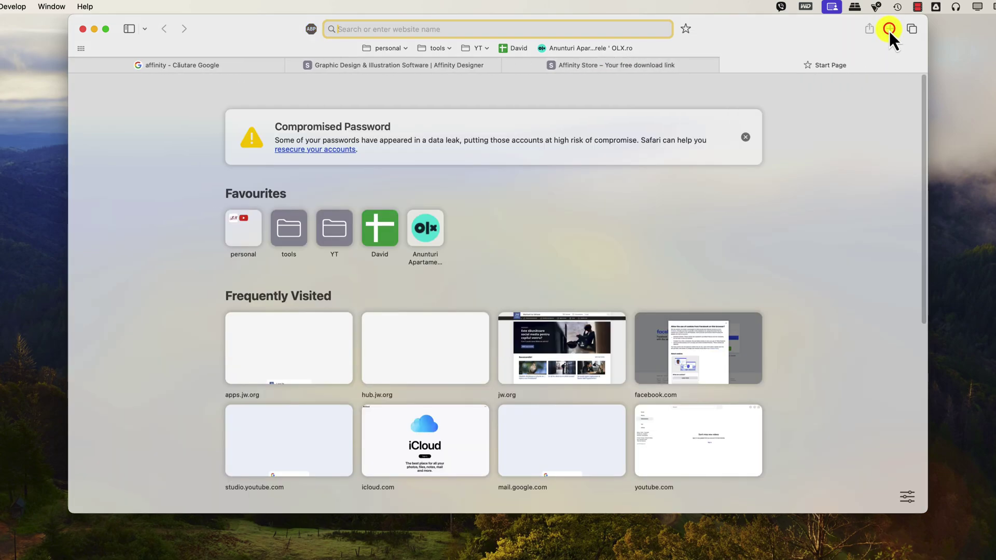
key(Return)
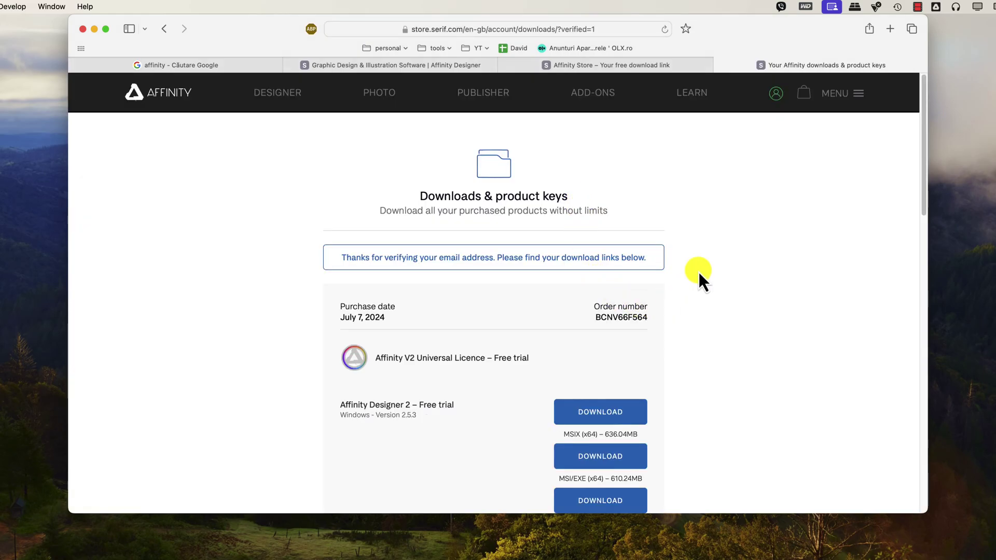
Download the Affinity Designer 2 free trial for macOS, allowing downloads from store.serif.com.
scroll(495, 387, down, 2)
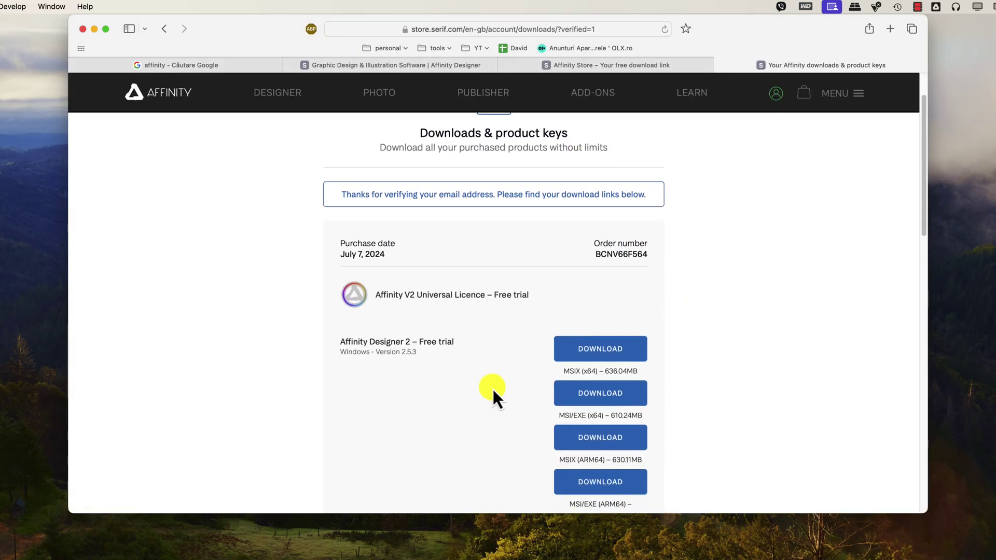
scroll(493, 399, down, 1)
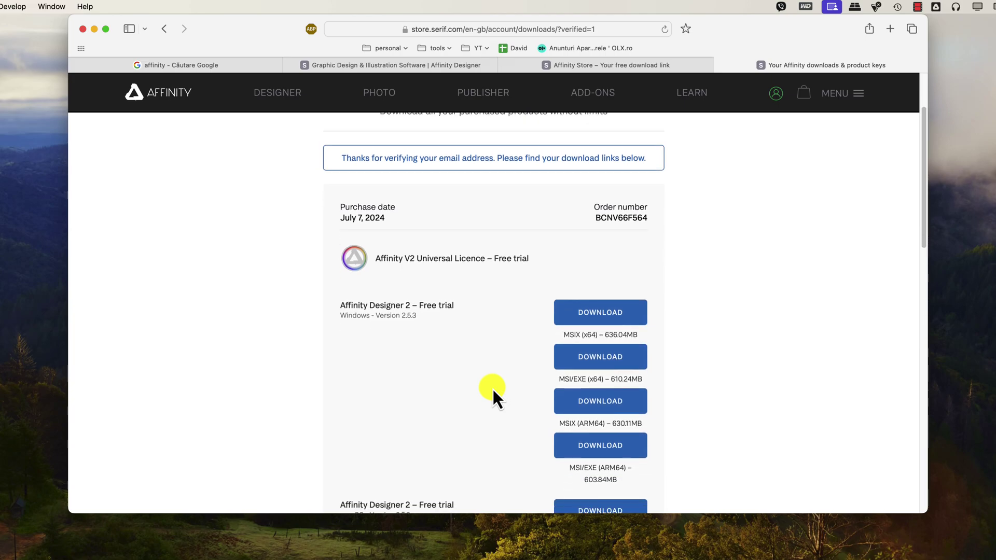
scroll(493, 394, down, 4)
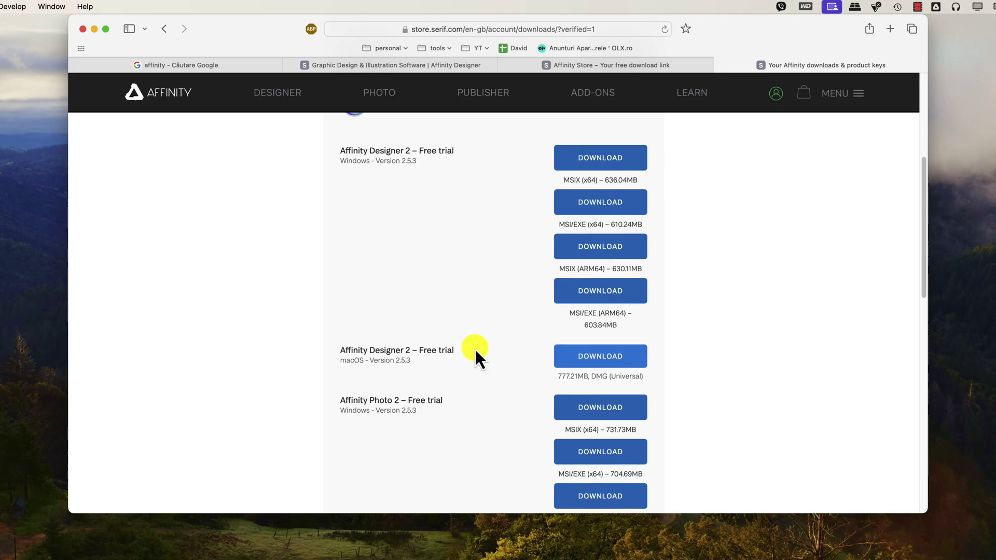
scroll(388, 371, up, 6)
scroll(390, 375, down, 7)
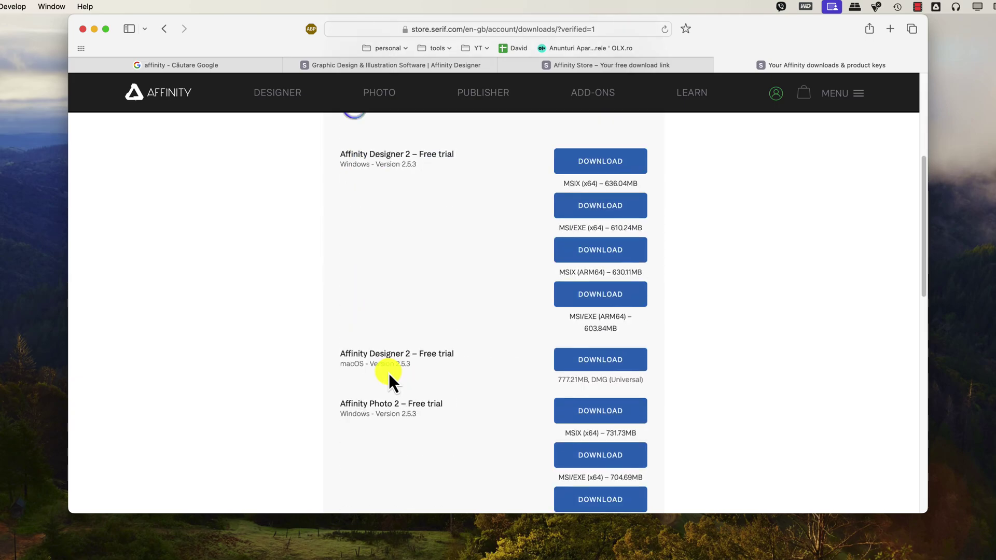
click(576, 340)
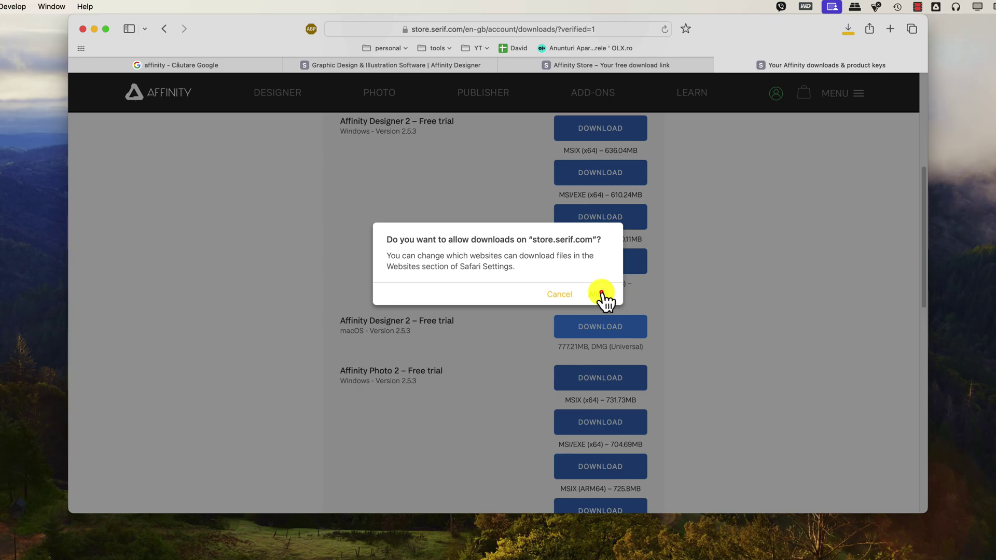
click(602, 294)
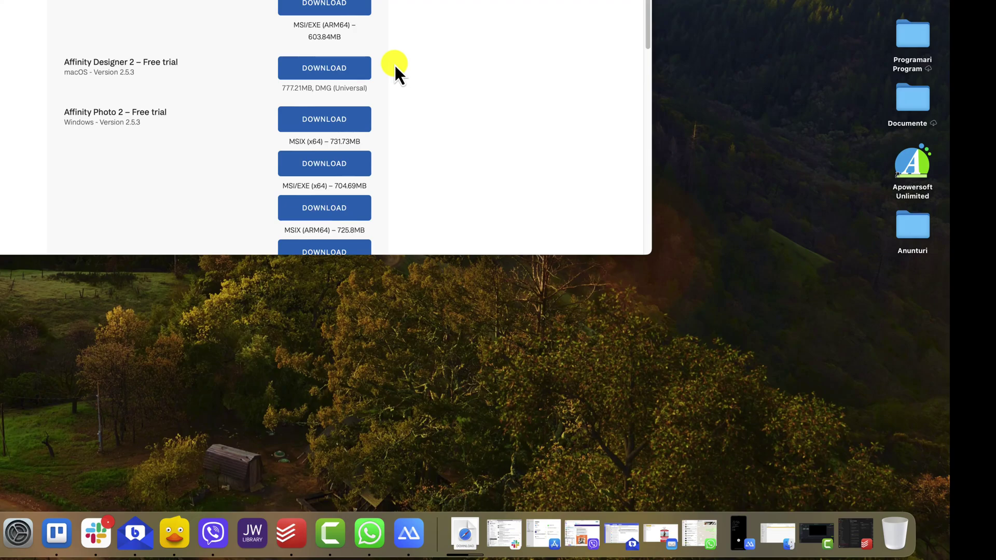
Open affinity-designer-2.5.3.dmg from Downloads and drag Affinity Designer 2 into Applications.
click(463, 534)
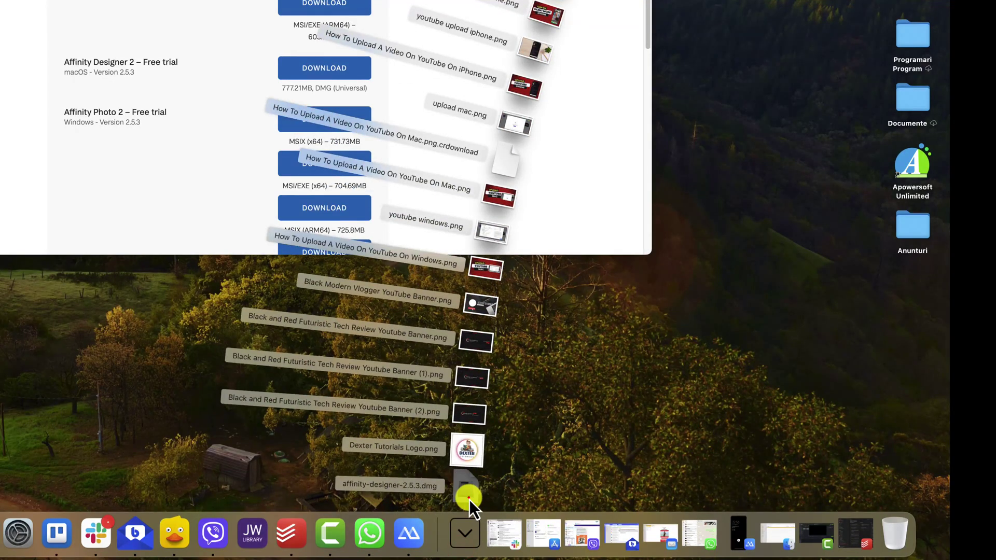
click(469, 500)
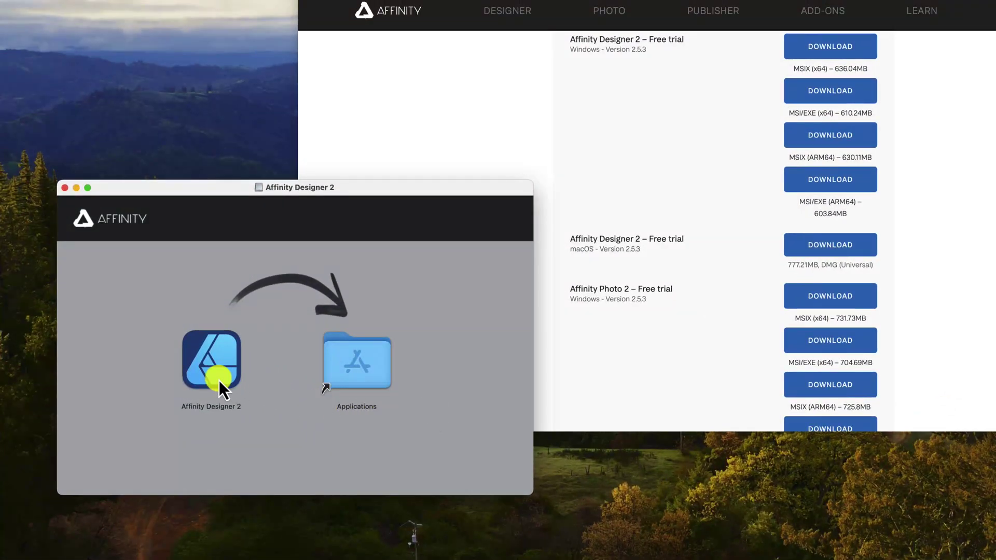
drag(219, 381, 352, 372)
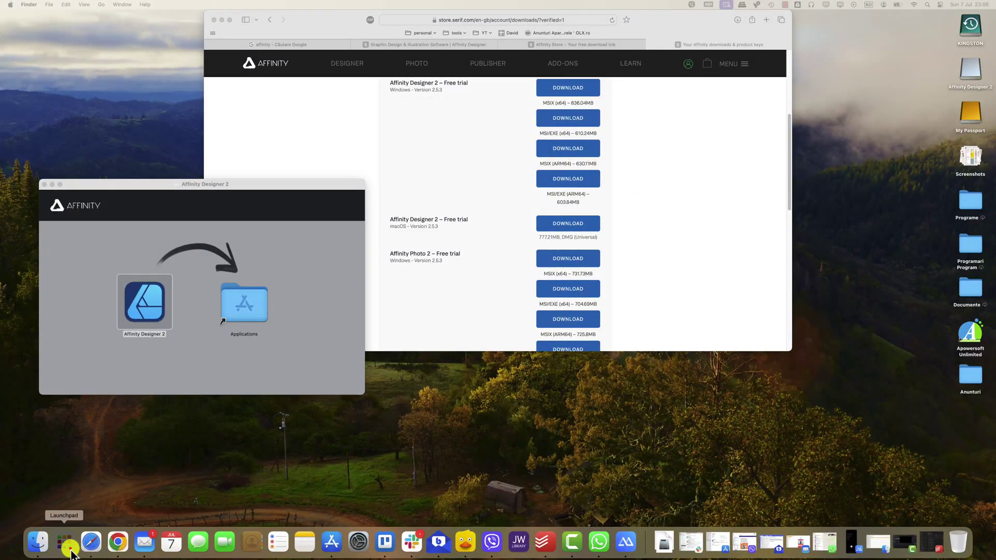
Launch Affinity Designer 2 from Launchpad's second page and confirm Open in the security warning.
click(65, 542)
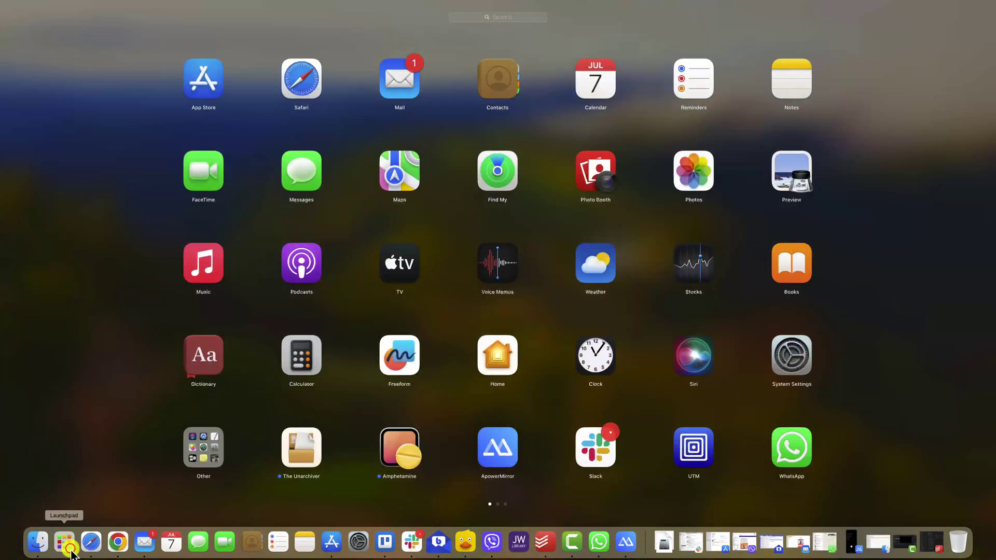
scroll(499, 481, down, 1)
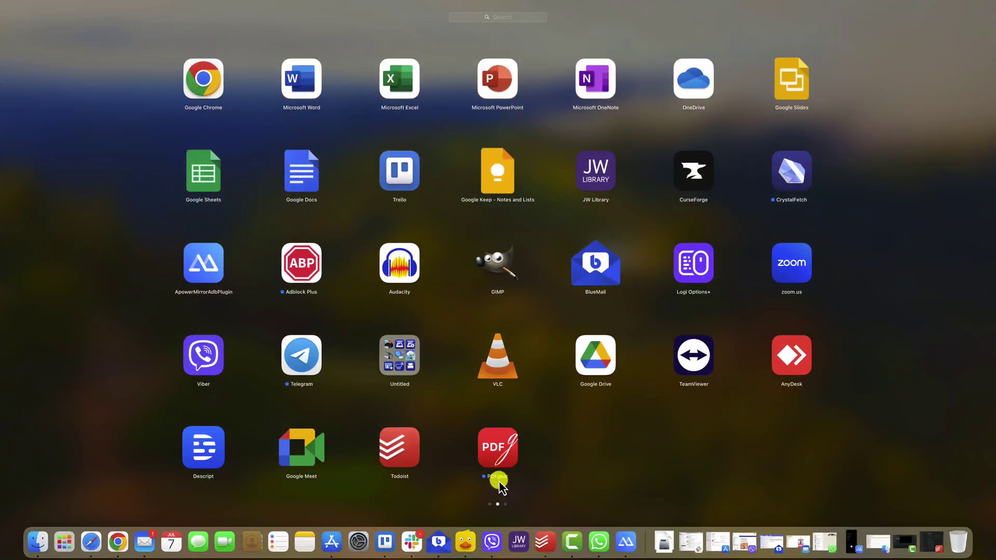
click(592, 454)
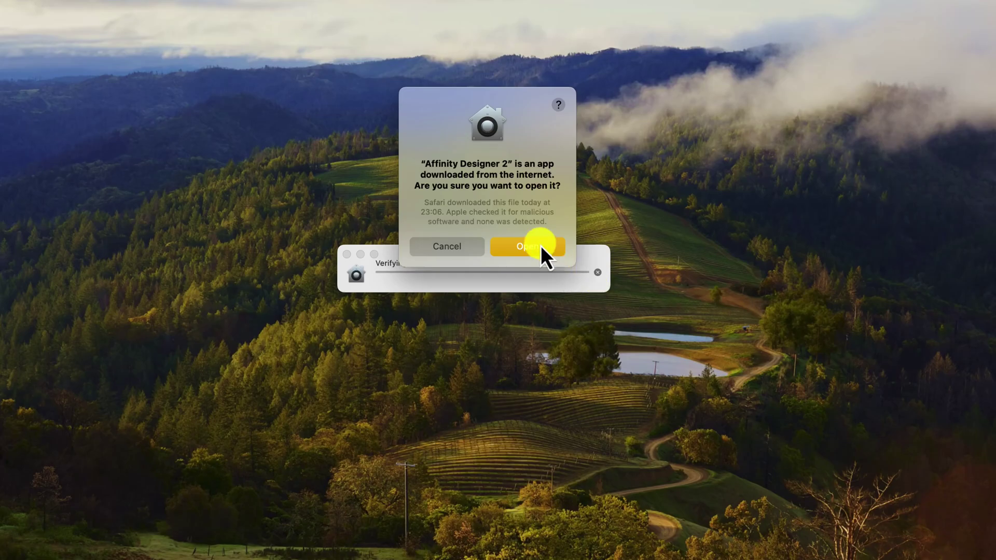
click(528, 250)
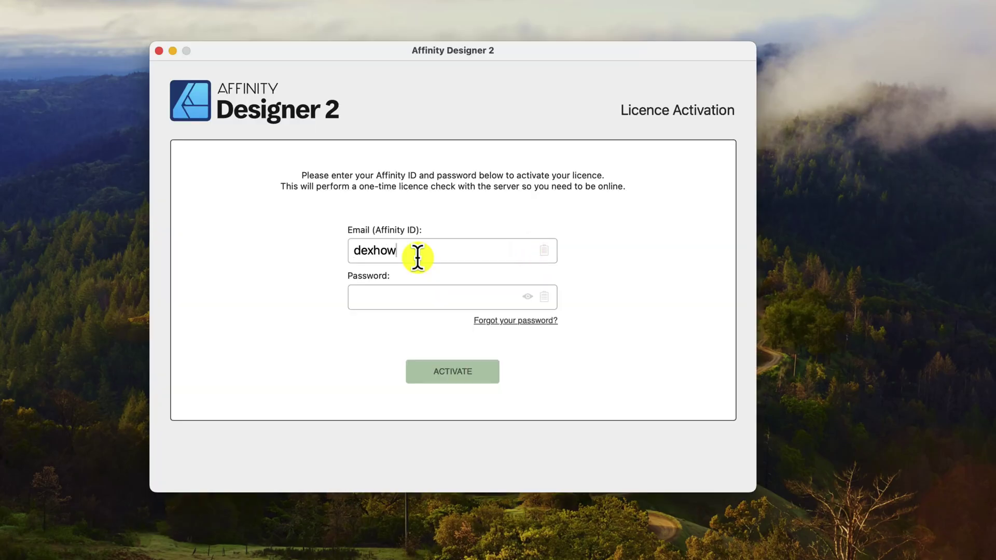
Activate the licence with your Affinity ID email and saved password.
key(Tab)
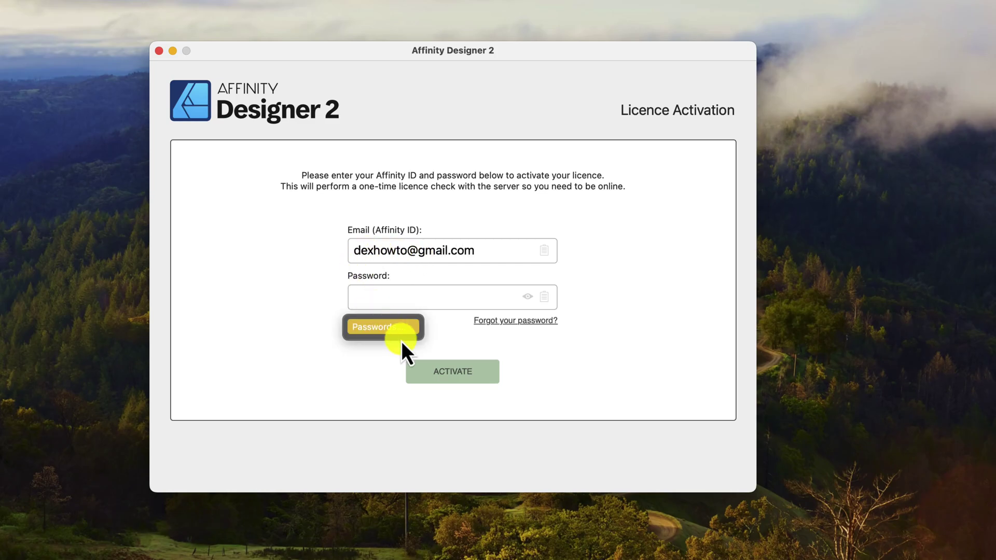
click(392, 331)
click(472, 379)
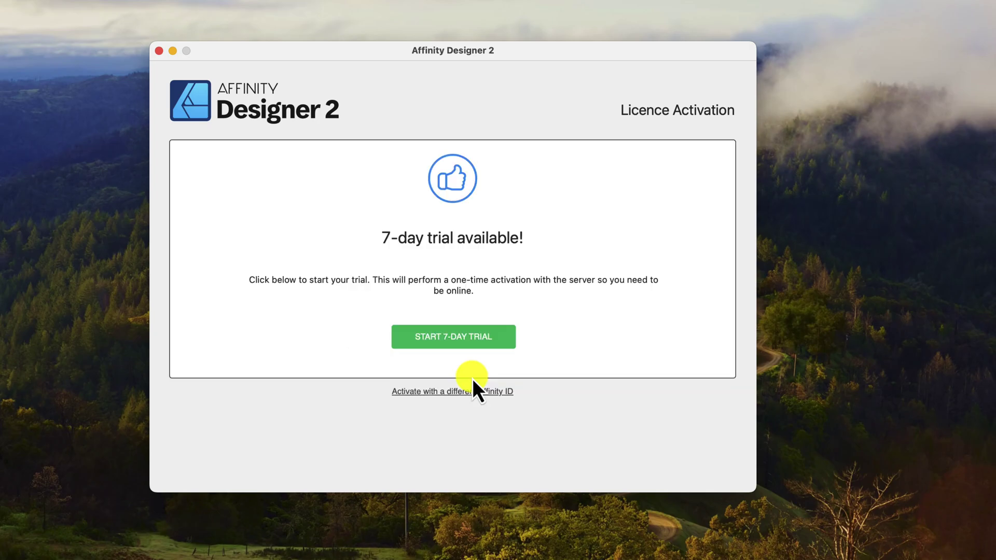
Start the 7-day trial, continue, and tick the licence agreement acceptance box.
click(473, 346)
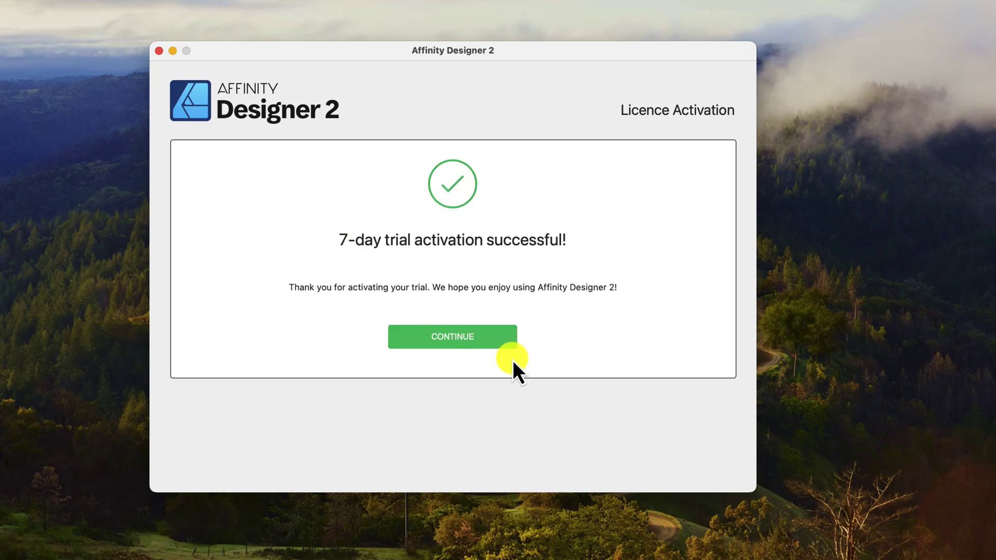
click(474, 347)
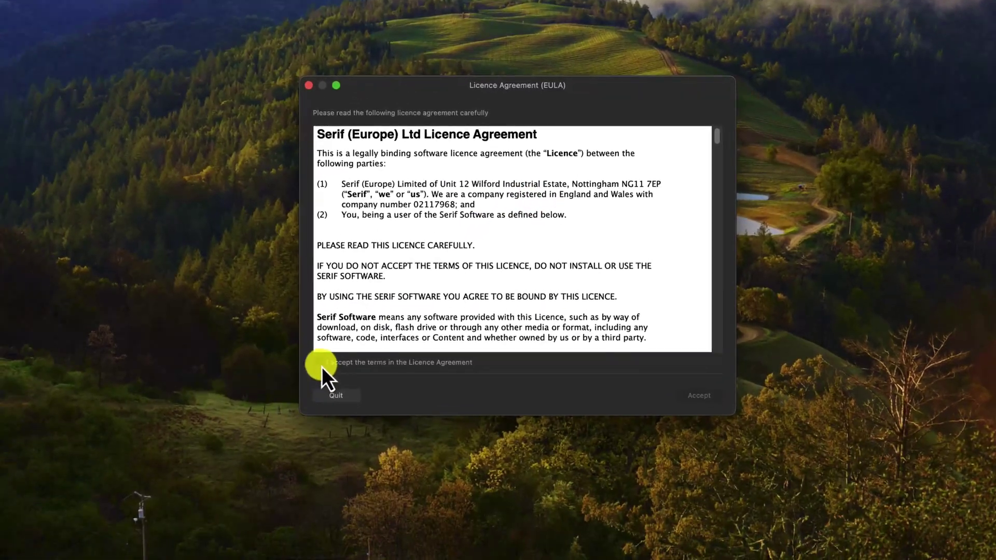
click(325, 362)
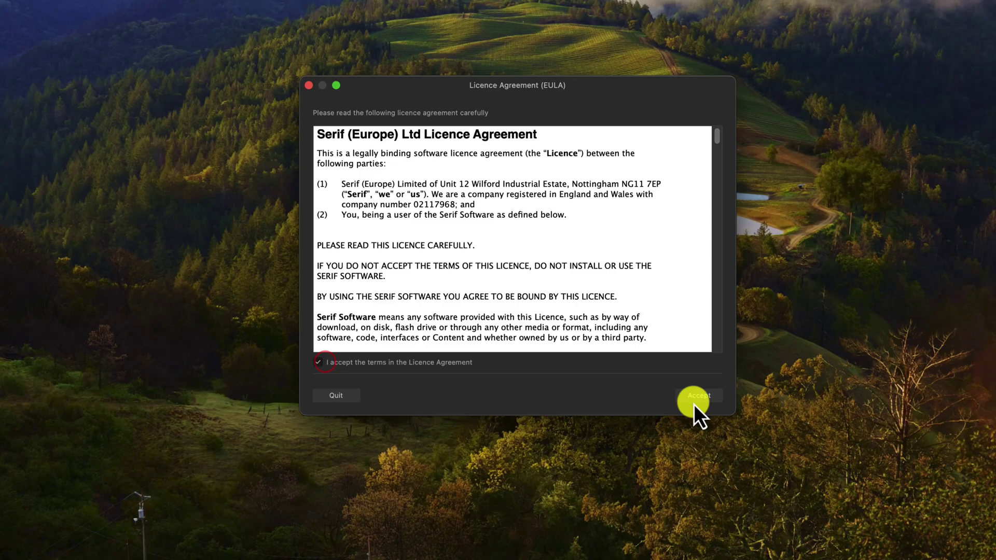
Accept the EULA, answer No to usage data, close the update notice, and browse Lessons.
click(707, 403)
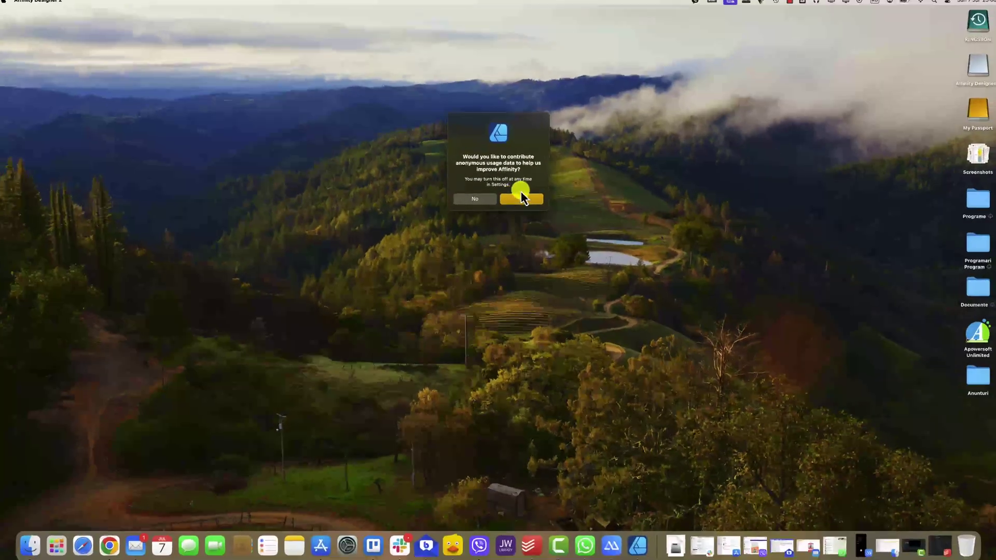
click(484, 199)
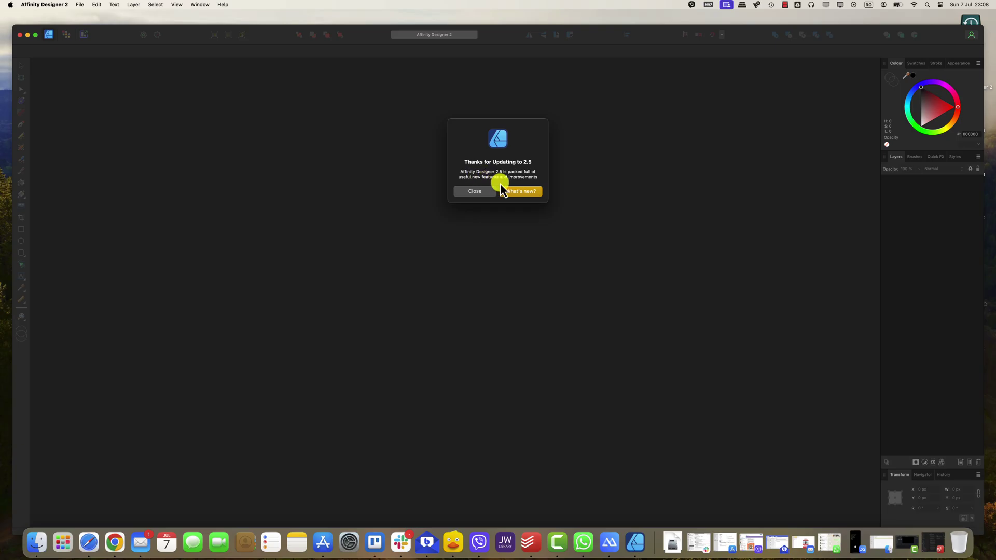
click(475, 191)
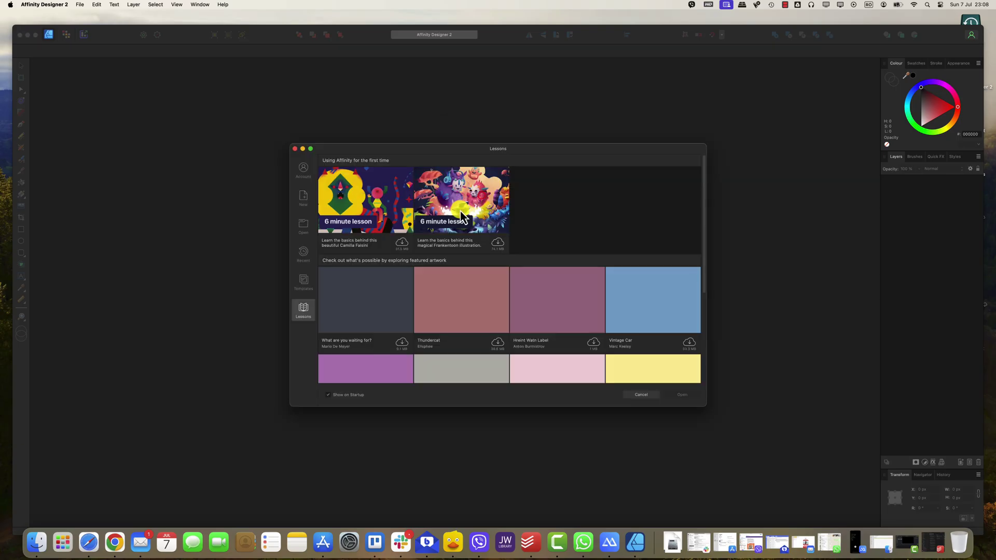
scroll(441, 367, down, 5)
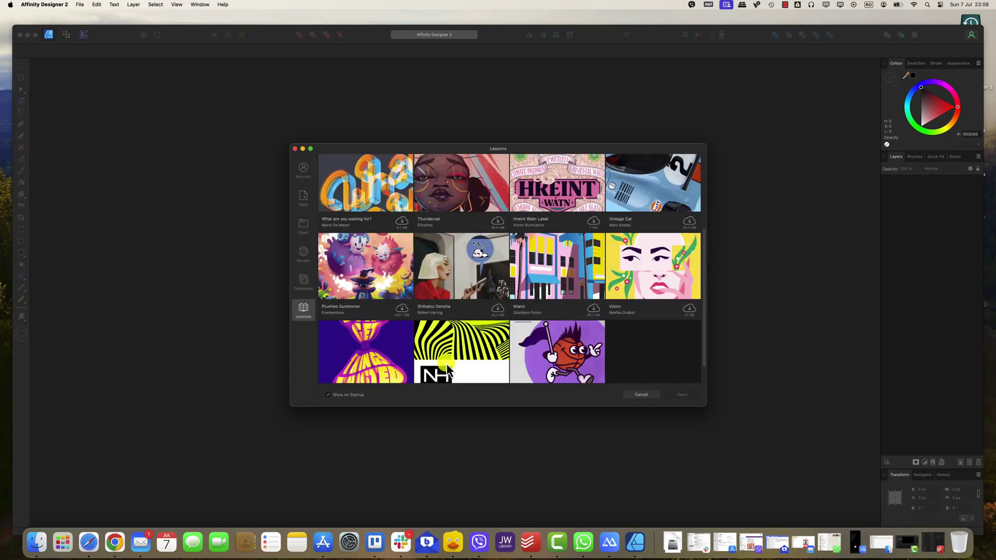
scroll(474, 366, up, 5)
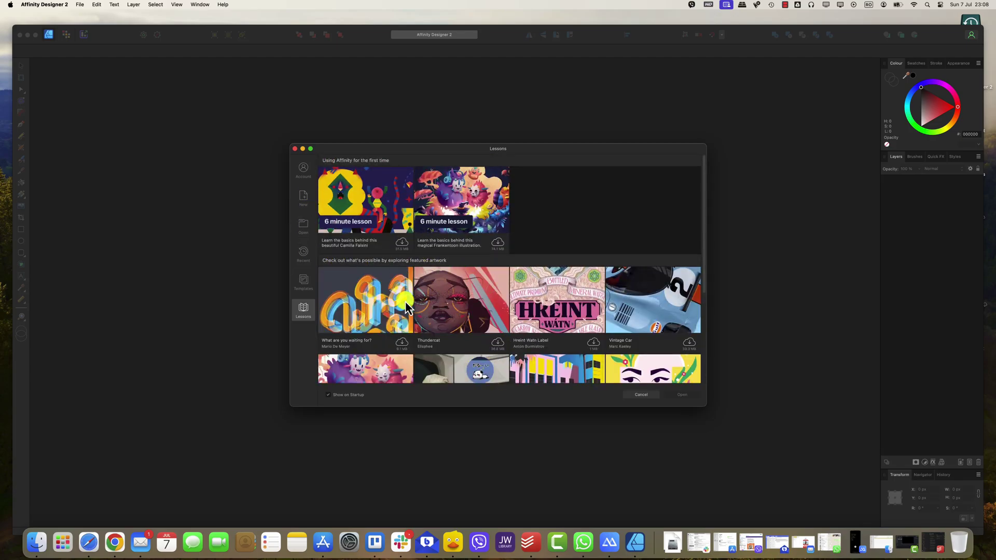
Close Affinity Designer 2's windows and load the Affinity website by entering 'affinity' in Safari.
click(296, 150)
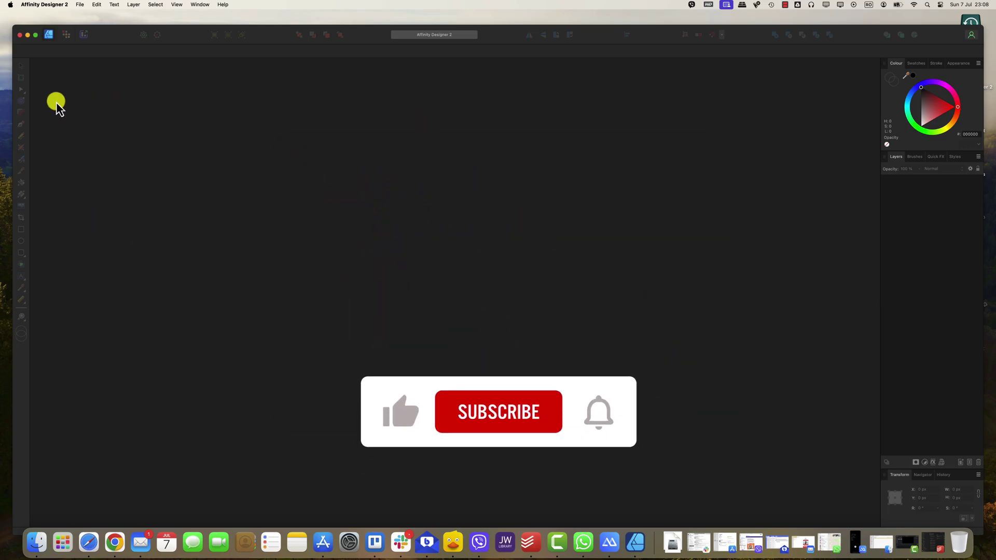
click(21, 35)
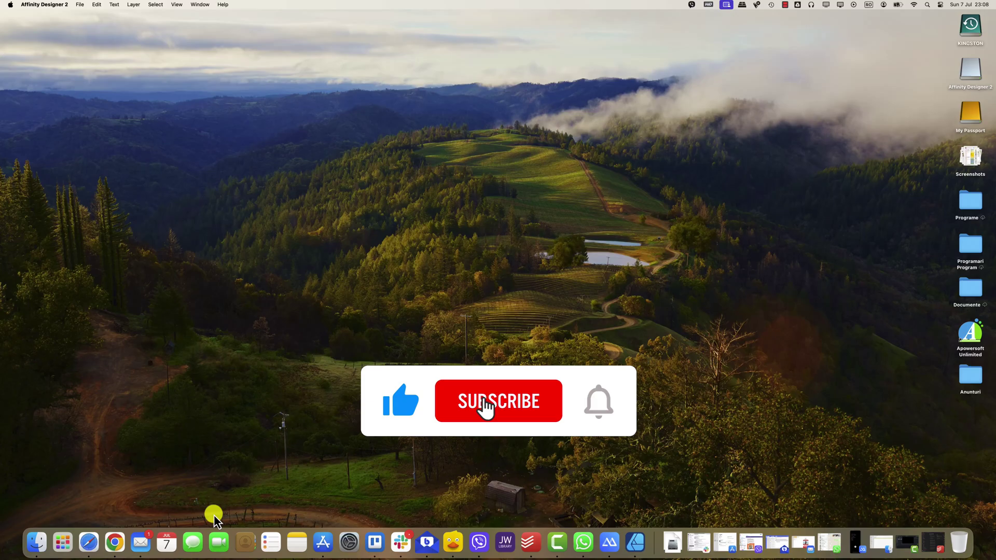
click(89, 542)
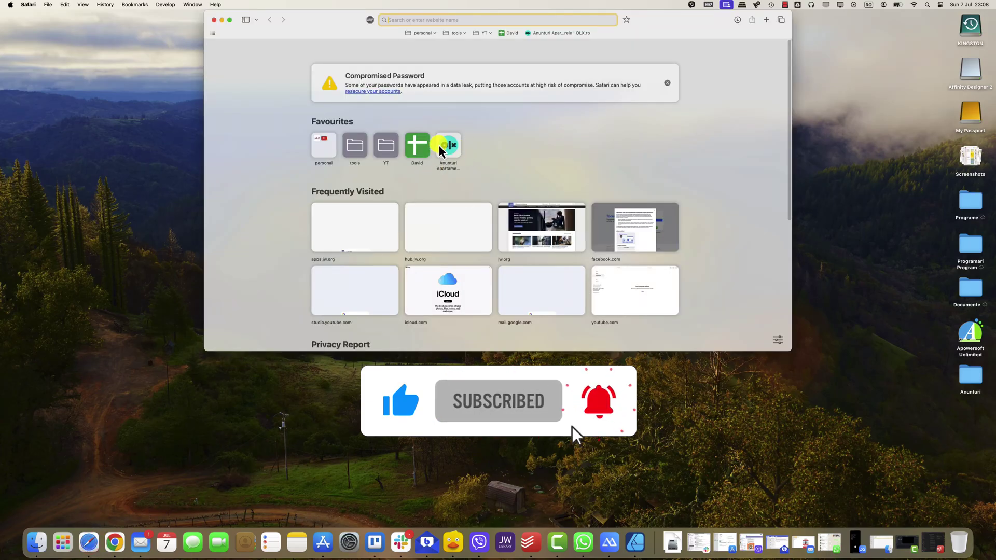
text(affinity.serif.com)
key(Return)
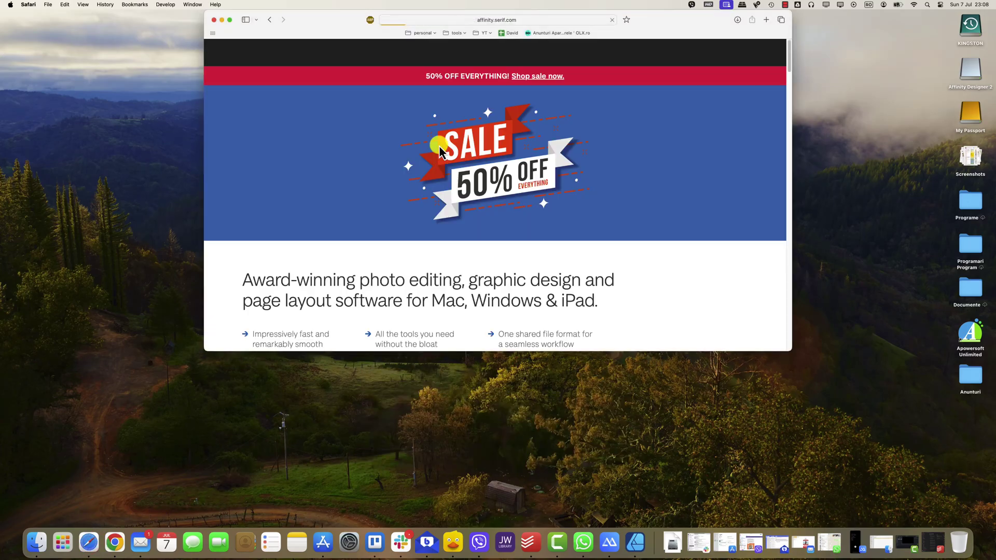